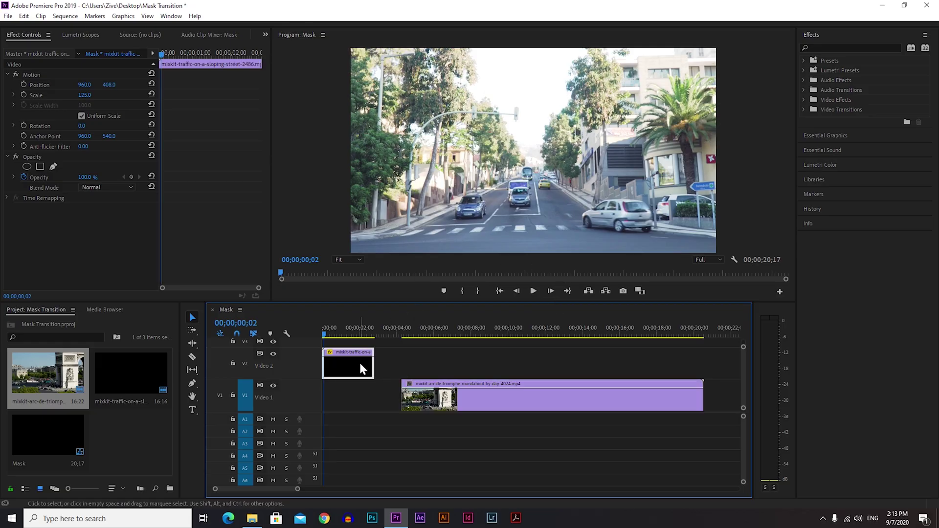
Step: Preview the traffic clip and the Arc de Triomphe clip in the sequence
{"action": "left_click", "coordinate": [536, 292]}
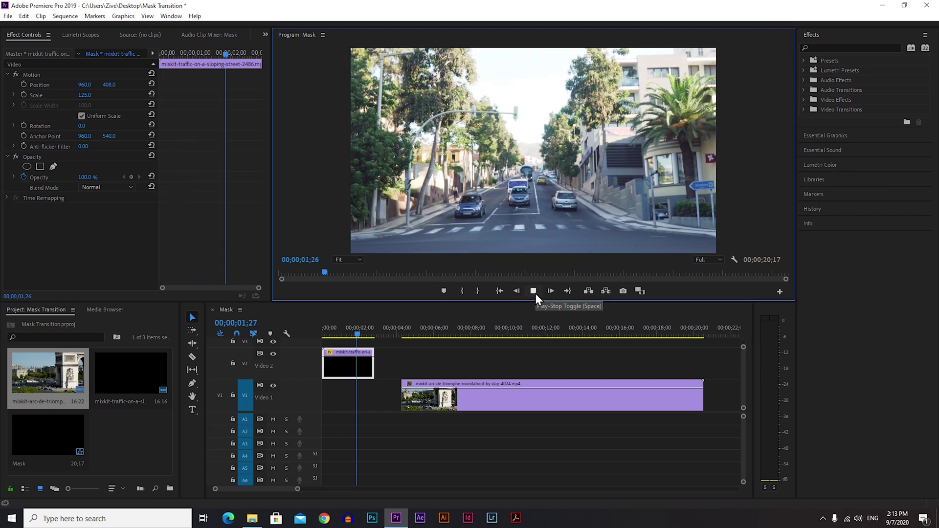
{"action": "left_click", "coordinate": [534, 292]}
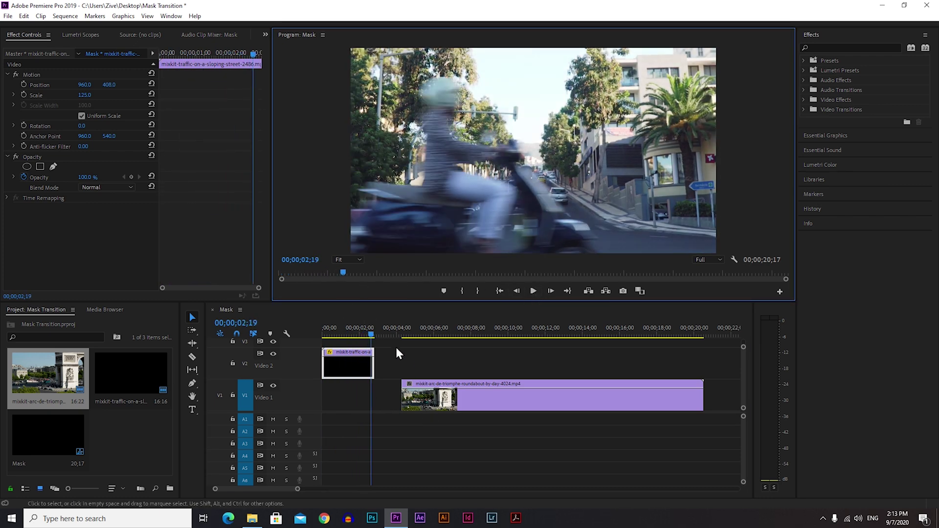
{"action": "mouse_move", "coordinate": [372, 336]}
{"action": "left_mouse_down"}
{"action": "mouse_move", "coordinate": [329, 336]}
{"action": "mouse_move", "coordinate": [355, 336]}
{"action": "left_mouse_up"}
{"action": "key", "text": "space"}
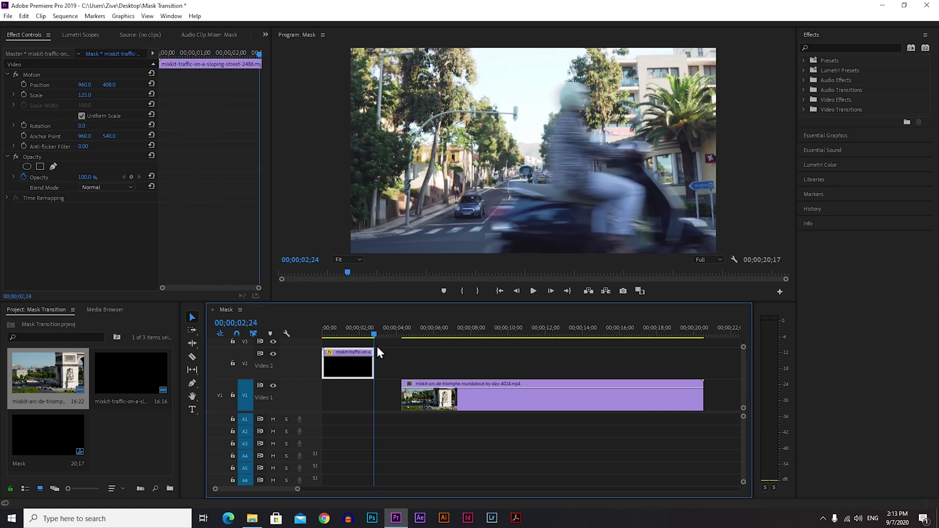
{"action": "left_click_drag", "start_coordinate": [398, 350], "coordinate": [403, 355]}
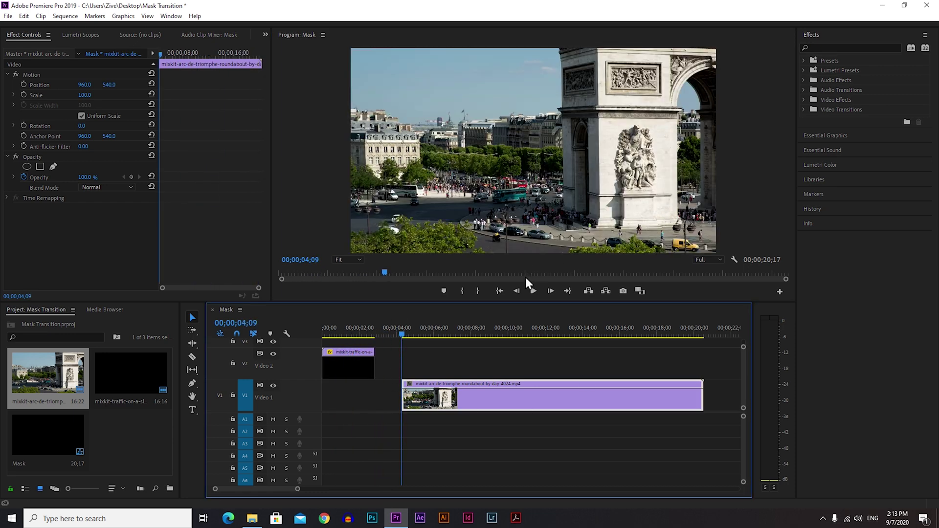
{"action": "left_click", "coordinate": [532, 293]}
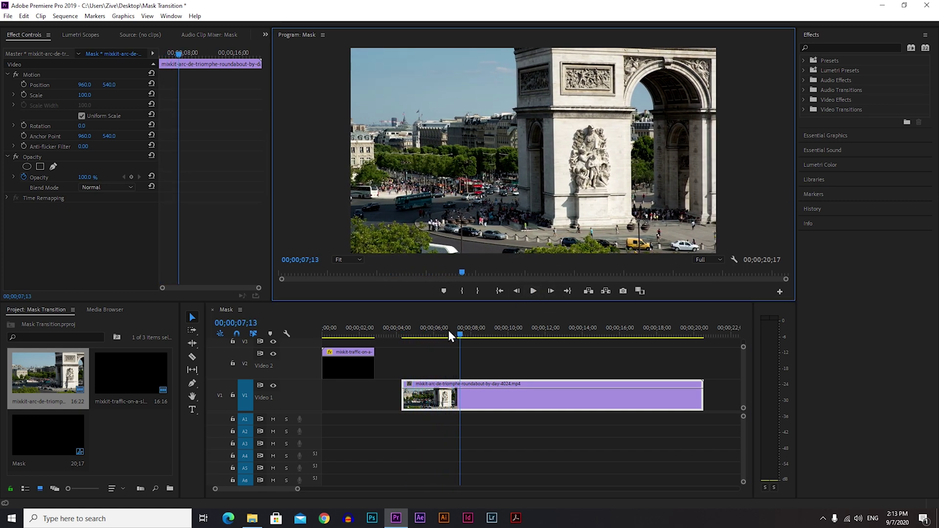
{"action": "left_click_drag", "start_coordinate": [460, 334], "coordinate": [329, 328]}
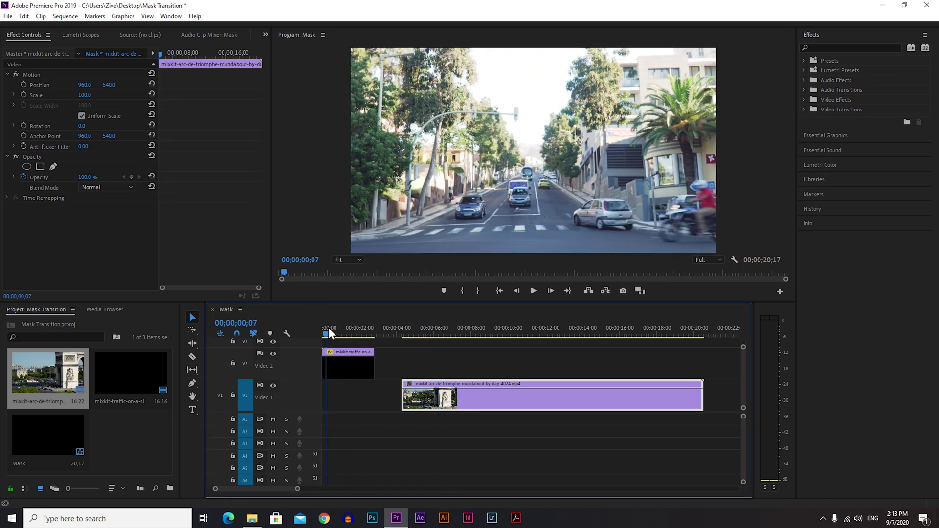
Step: Close the gap between the two clips, then split the traffic clip at 00;00;01;22 and delete its remaining end piece
{"action": "left_click_drag", "start_coordinate": [439, 398], "coordinate": [412, 398]}
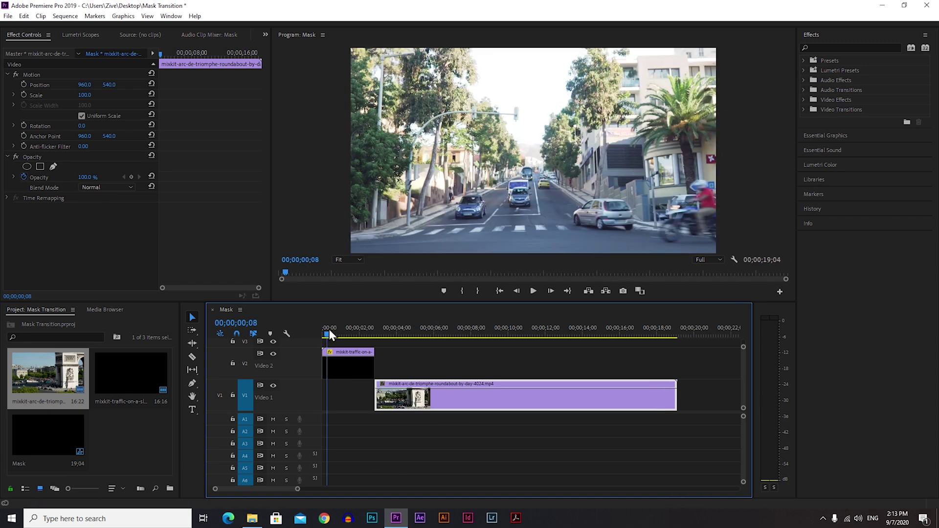
{"action": "left_click_drag", "start_coordinate": [327, 334], "coordinate": [354, 340]}
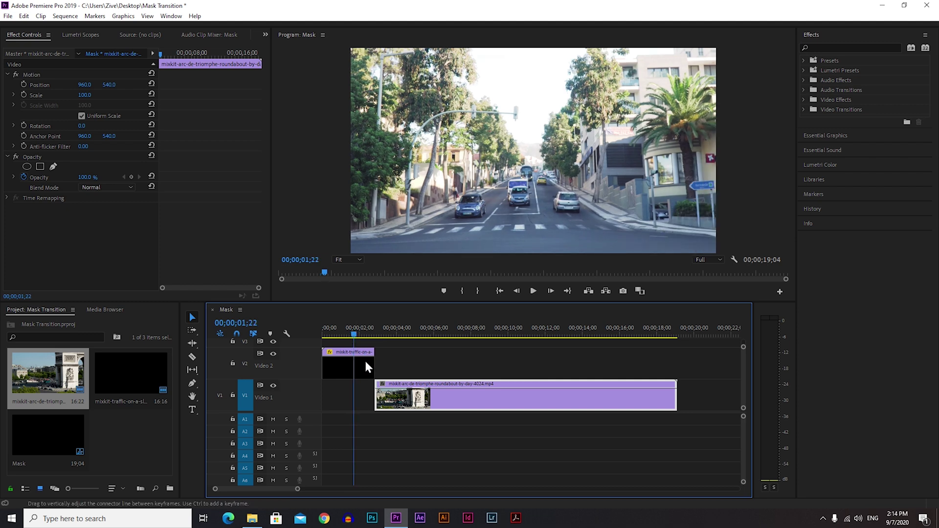
{"action": "left_click", "coordinate": [192, 357]}
{"action": "left_click", "coordinate": [355, 362]}
{"action": "left_click", "coordinate": [193, 317]}
{"action": "left_click", "coordinate": [368, 368]}
{"action": "key", "text": "Delete"}
Step: Move the Arc de Triomphe clip on Video 1 so it starts at 00;00;01;07, beneath the end of the traffic clip
{"action": "left_click_drag", "start_coordinate": [409, 396], "coordinate": [365, 396]}
{"action": "mouse_move", "coordinate": [356, 336]}
{"action": "left_mouse_down"}
{"action": "mouse_move", "coordinate": [326, 337]}
{"action": "mouse_move", "coordinate": [347, 339]}
{"action": "left_mouse_up"}
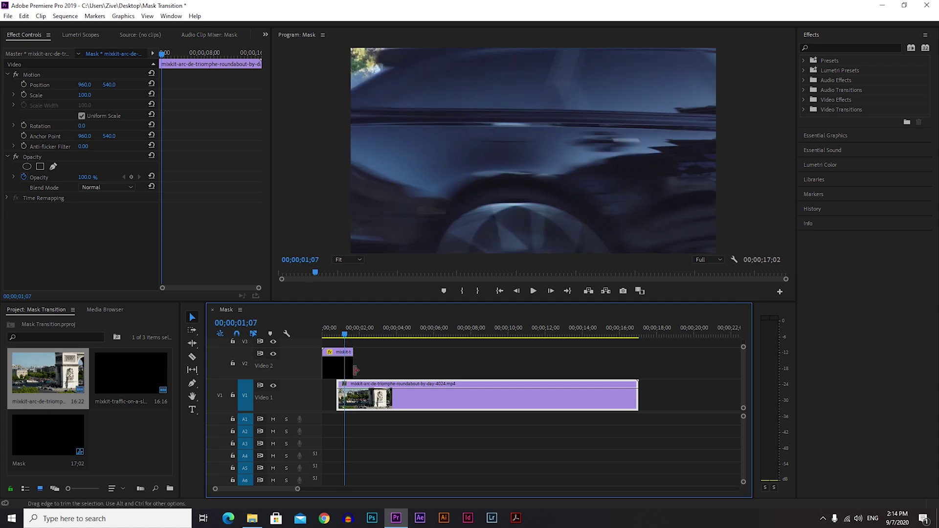
{"action": "left_click_drag", "start_coordinate": [369, 394], "coordinate": [377, 393]}
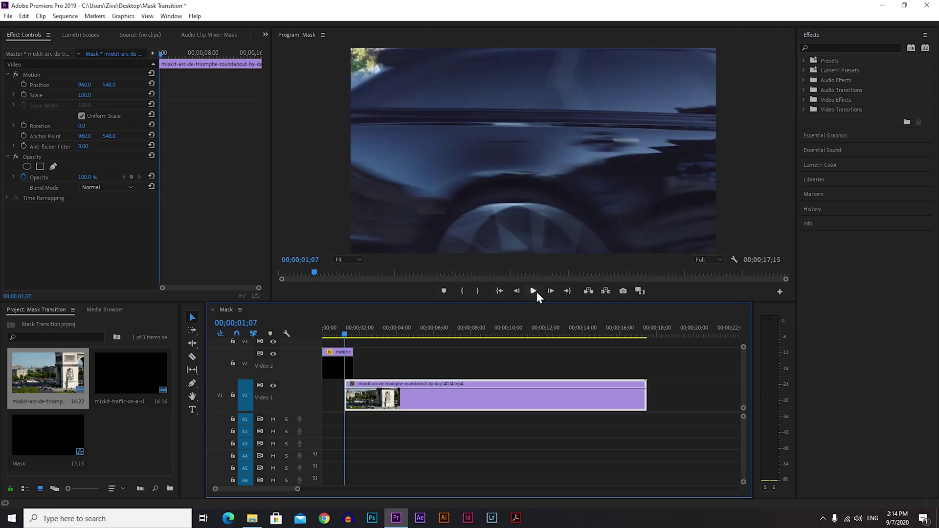
Step: Draw a closed pen opacity mask on the traffic clip around the street area exposed behind the car at 00;00;01;07
{"action": "left_click", "coordinate": [340, 366]}
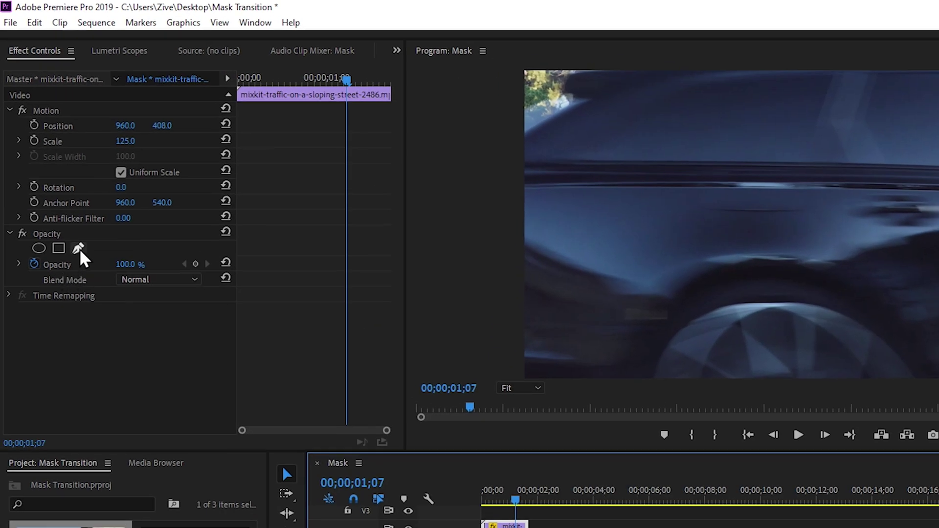
{"action": "left_click", "coordinate": [53, 167]}
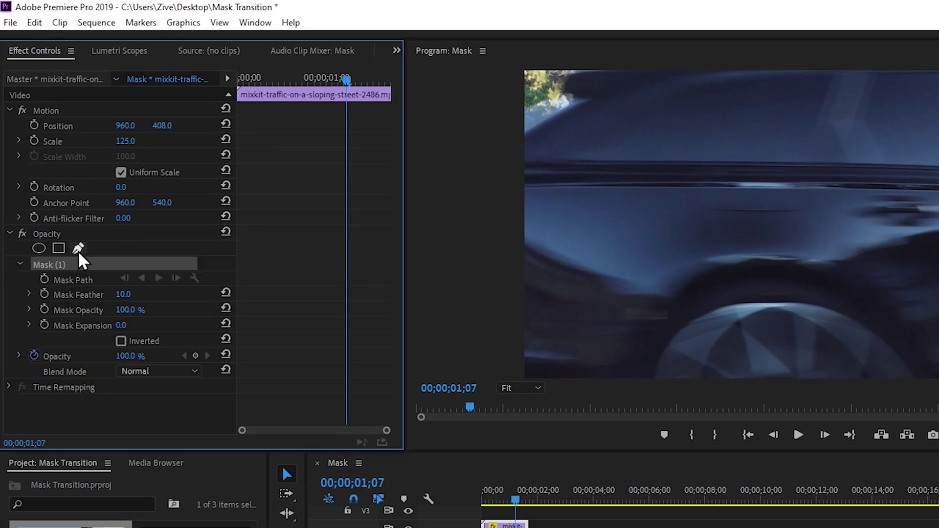
{"action": "left_click", "coordinate": [531, 389]}
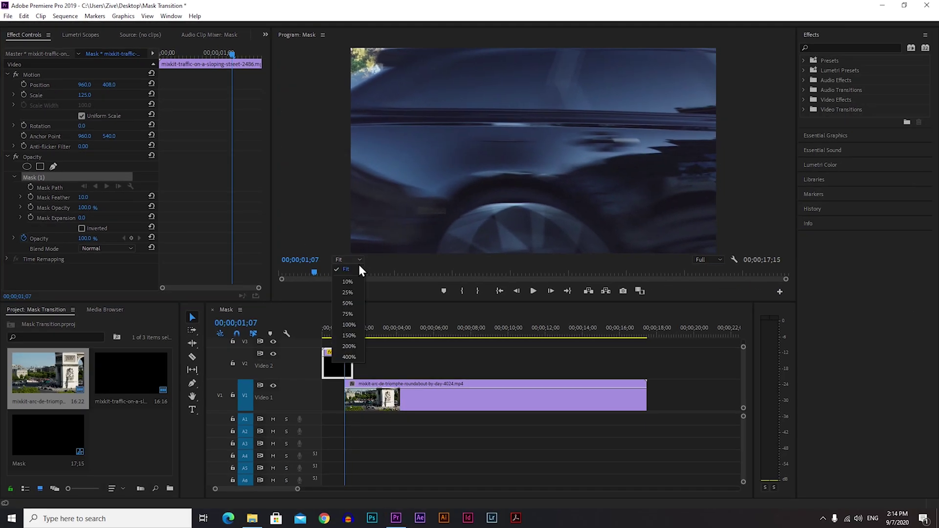
{"action": "left_click", "coordinate": [350, 304]}
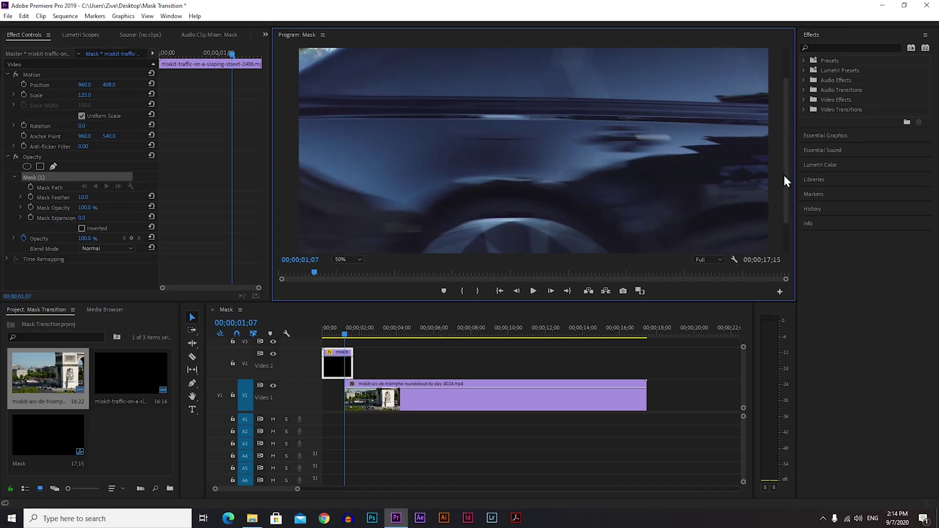
{"action": "left_click_drag", "start_coordinate": [784, 181], "coordinate": [785, 142]}
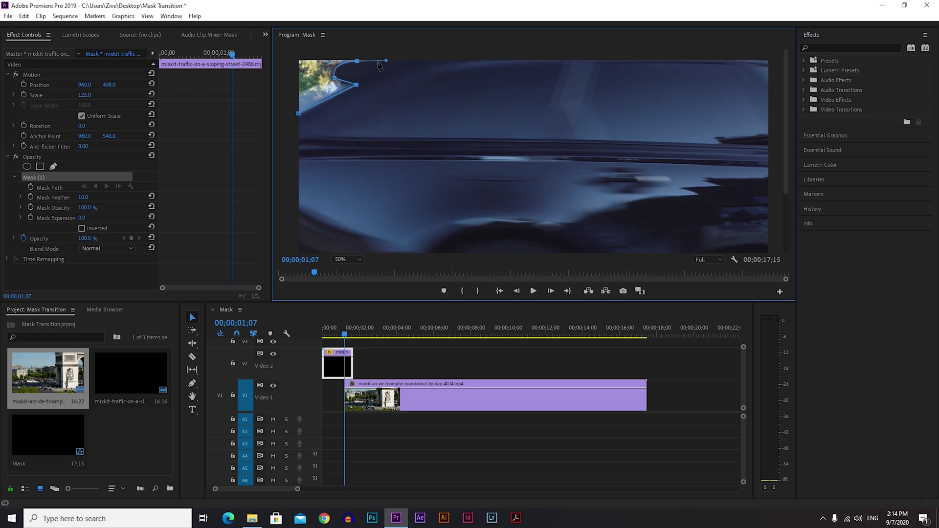
{"action": "left_click", "coordinate": [298, 113]}
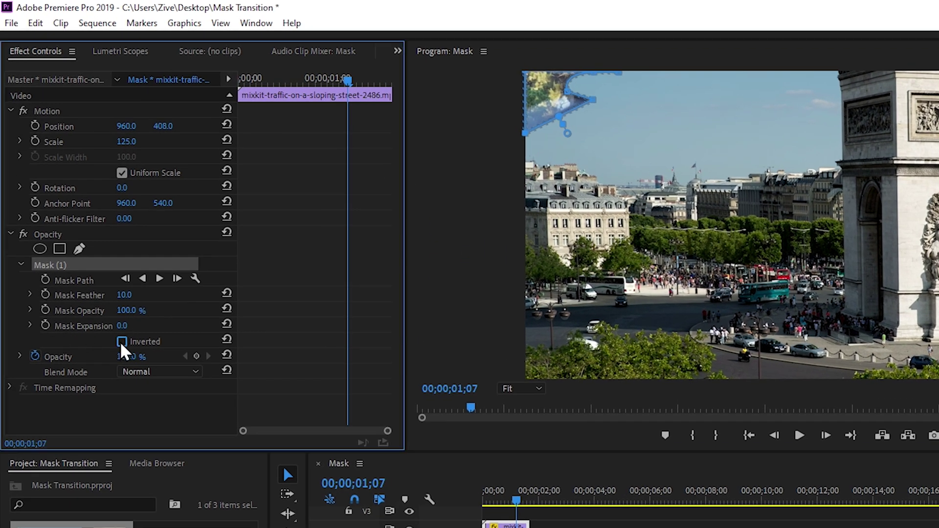
Step: Invert the mask, set its feather to 20, and enable keyframing for mask path, feather, opacity and expansion
{"action": "left_click", "coordinate": [122, 342]}
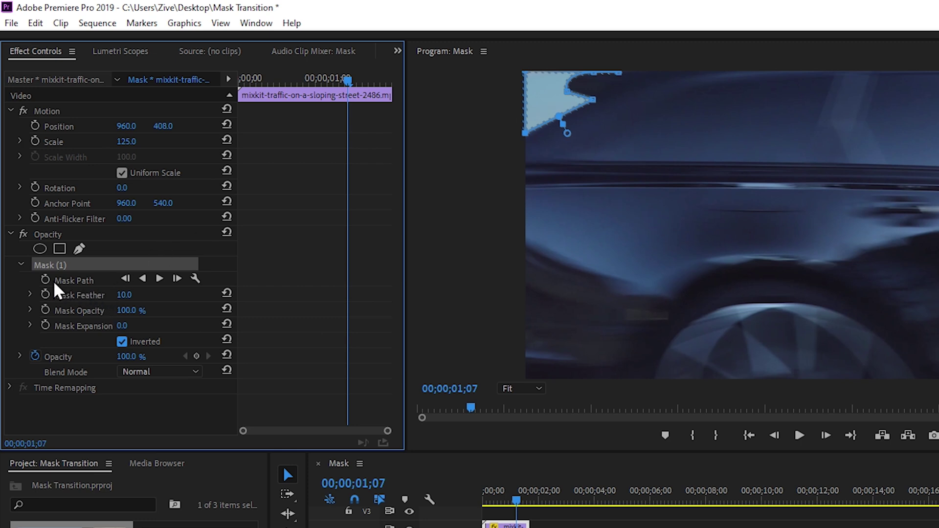
{"action": "left_click", "coordinate": [45, 280]}
{"action": "left_click", "coordinate": [46, 295]}
{"action": "left_click", "coordinate": [45, 310]}
{"action": "left_click", "coordinate": [46, 325]}
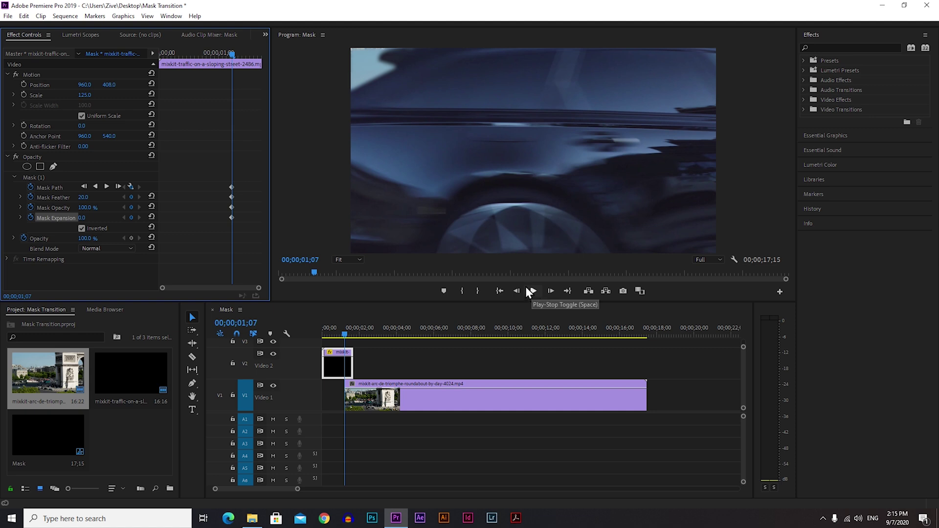
Step: At 00;00;01;08, reshape the mask path to follow the rear edge of the passing car
{"action": "left_click", "coordinate": [34, 177]}
{"action": "left_click", "coordinate": [413, 50]}
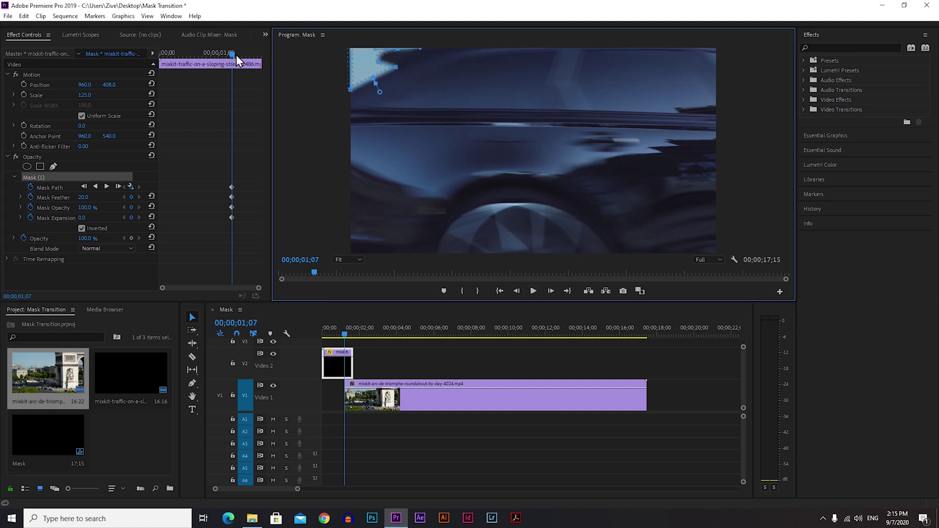
{"action": "left_click_drag", "start_coordinate": [232, 54], "coordinate": [234, 54]}
{"action": "left_click_drag", "start_coordinate": [350, 90], "coordinate": [350, 123]}
{"action": "left_click_drag", "start_coordinate": [395, 67], "coordinate": [439, 76]}
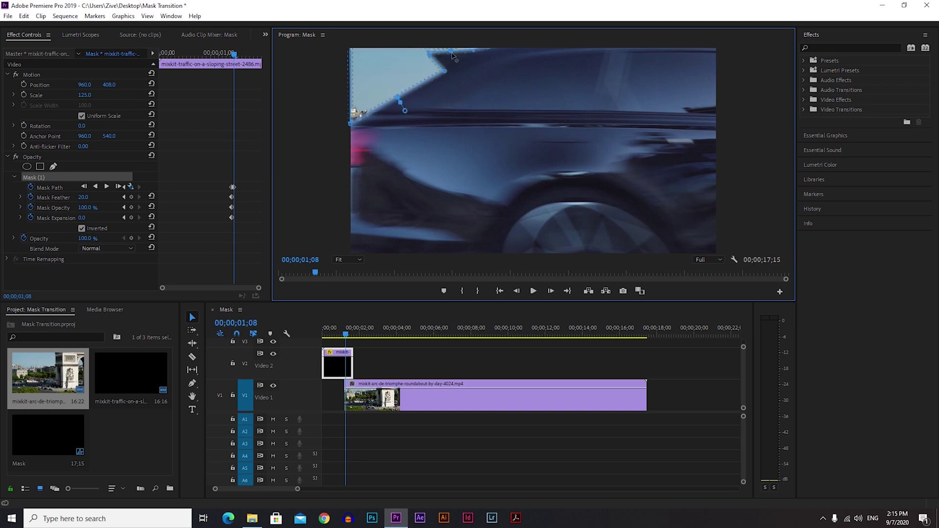
Step: At 00;00;01;09, extend the mask down to the frame's lower edge and fit it around the car's tail light and rear window
{"action": "left_click_drag", "start_coordinate": [234, 55], "coordinate": [236, 55]}
{"action": "left_click_drag", "start_coordinate": [350, 124], "coordinate": [350, 252]}
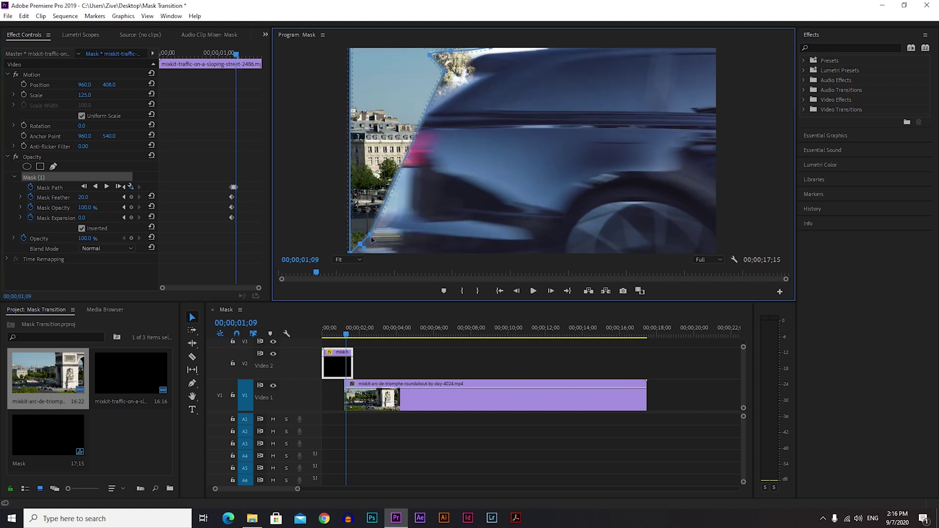
{"action": "left_click_drag", "start_coordinate": [422, 124], "coordinate": [384, 138]}
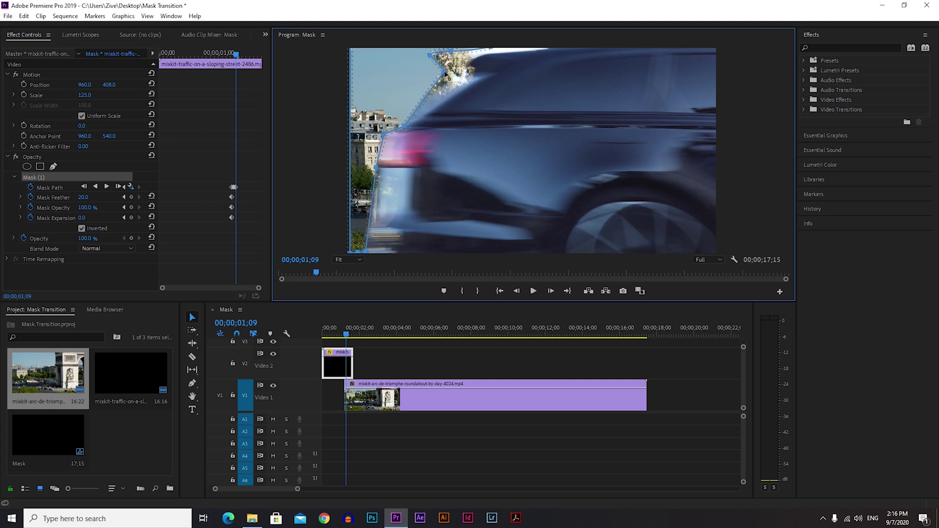
{"action": "left_click_drag", "start_coordinate": [444, 73], "coordinate": [450, 55]}
Step: Reshape the mask path along the car's rear outline at 00;00;01;10 and again at 00;00;01;11
{"action": "left_click_drag", "start_coordinate": [237, 55], "coordinate": [238, 54]}
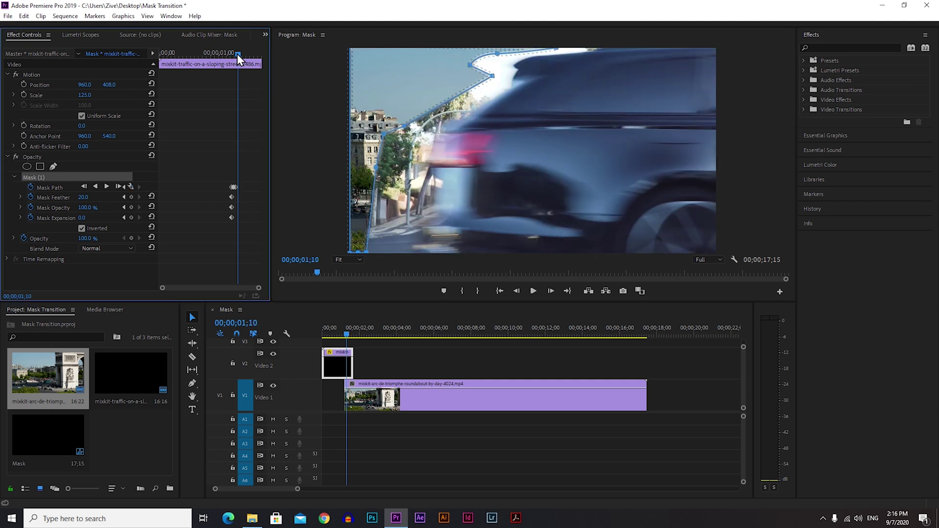
{"action": "left_click_drag", "start_coordinate": [365, 252], "coordinate": [424, 252]}
{"action": "left_click_drag", "start_coordinate": [376, 168], "coordinate": [430, 169]}
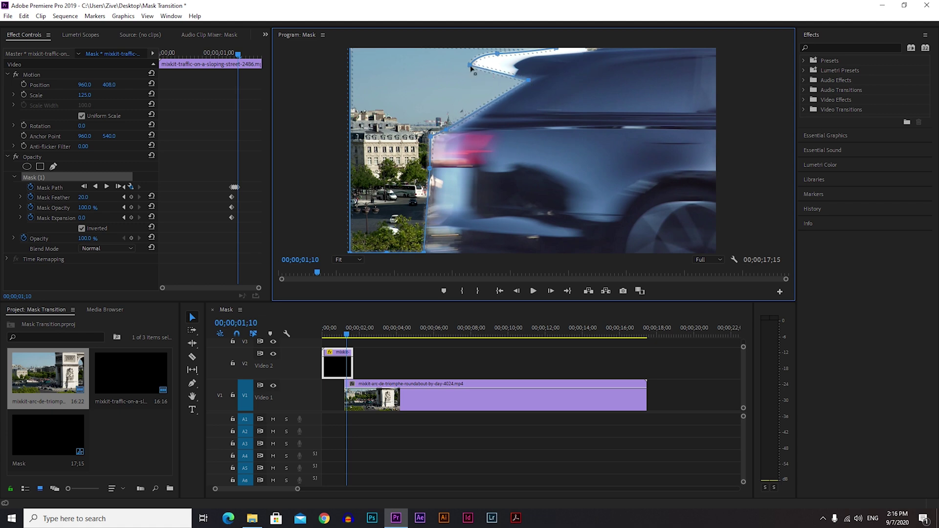
{"action": "key", "text": "Right"}
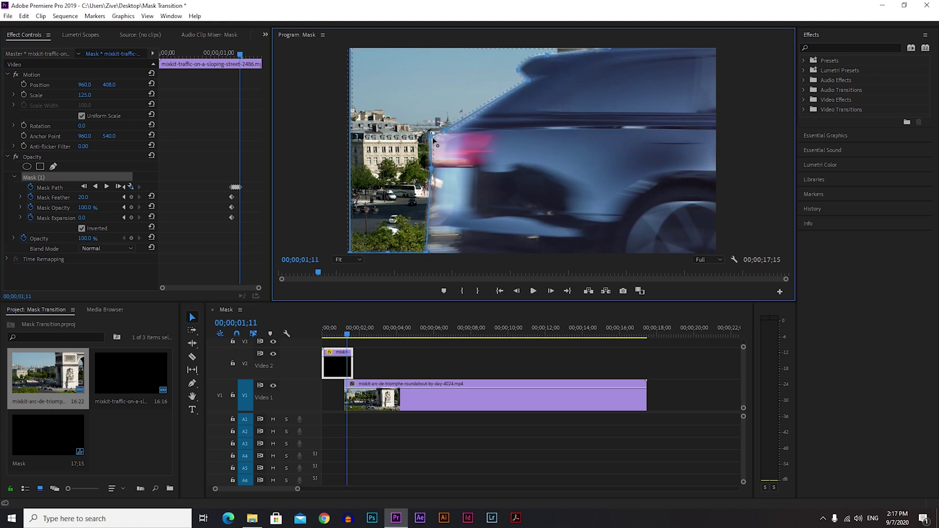
{"action": "left_click_drag", "start_coordinate": [529, 82], "coordinate": [531, 82]}
Step: At 00;00;01;12, shift the lower mask points over to the car's rear bumper and tail light
{"action": "left_click_drag", "start_coordinate": [240, 55], "coordinate": [241, 55]}
{"action": "left_click_drag", "start_coordinate": [426, 253], "coordinate": [475, 252]}
{"action": "left_click_drag", "start_coordinate": [431, 169], "coordinate": [481, 171]}
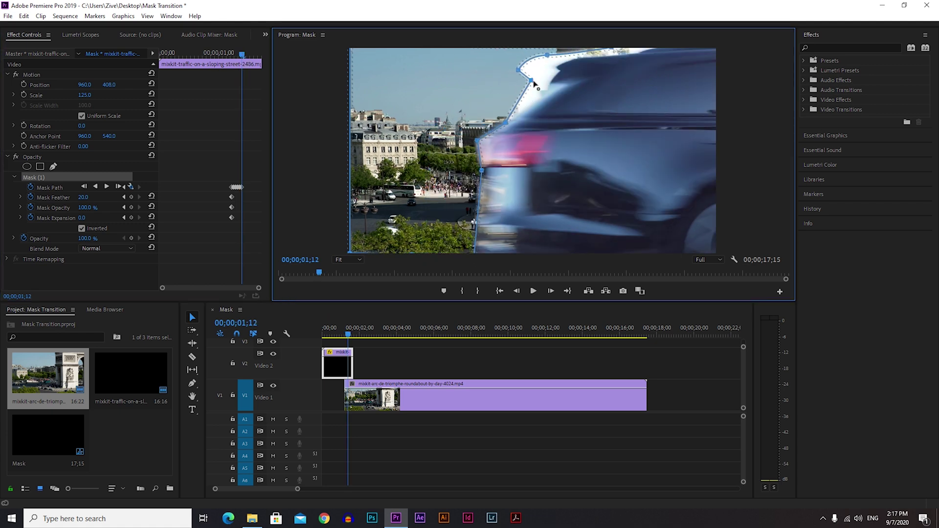
Step: At 00;00;01;13, move the mask points along the car's bumper, tail light, rear window and roof
{"action": "left_click_drag", "start_coordinate": [242, 55], "coordinate": [243, 55]}
{"action": "left_click_drag", "start_coordinate": [475, 253], "coordinate": [513, 252]}
{"action": "left_click_drag", "start_coordinate": [482, 170], "coordinate": [513, 169]}
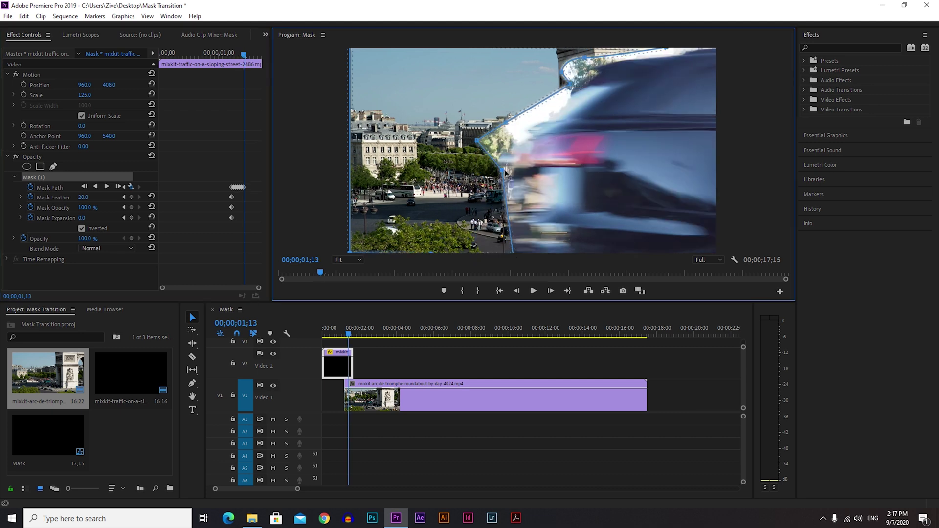
{"action": "left_click_drag", "start_coordinate": [477, 141], "coordinate": [531, 139]}
{"action": "left_click_drag", "start_coordinate": [505, 123], "coordinate": [556, 111]}
{"action": "left_click_drag", "start_coordinate": [607, 88], "coordinate": [599, 72]}
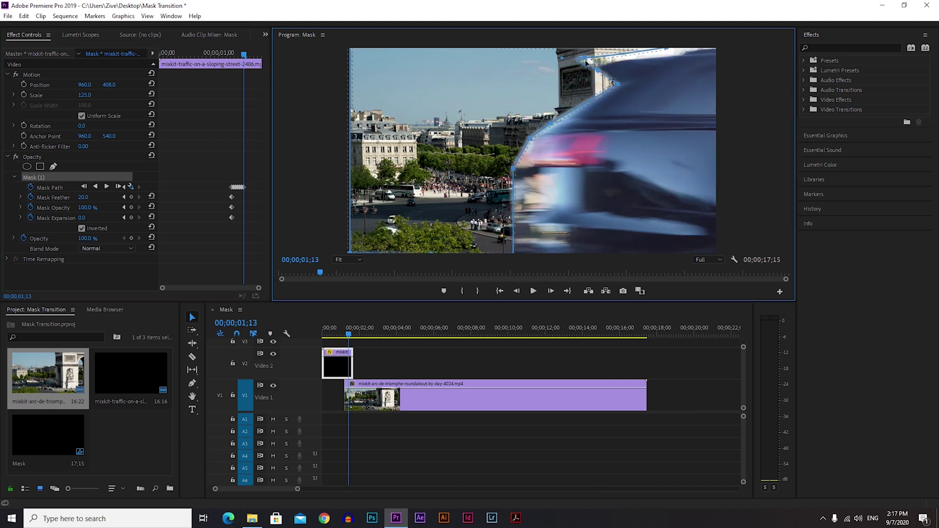
Step: At 00;00;01;14, adjust the mask path to the car's rear, pulling the upper points along the roofline
{"action": "key", "text": "Right"}
{"action": "left_click_drag", "start_coordinate": [513, 253], "coordinate": [545, 253]}
{"action": "left_click_drag", "start_coordinate": [513, 169], "coordinate": [548, 173]}
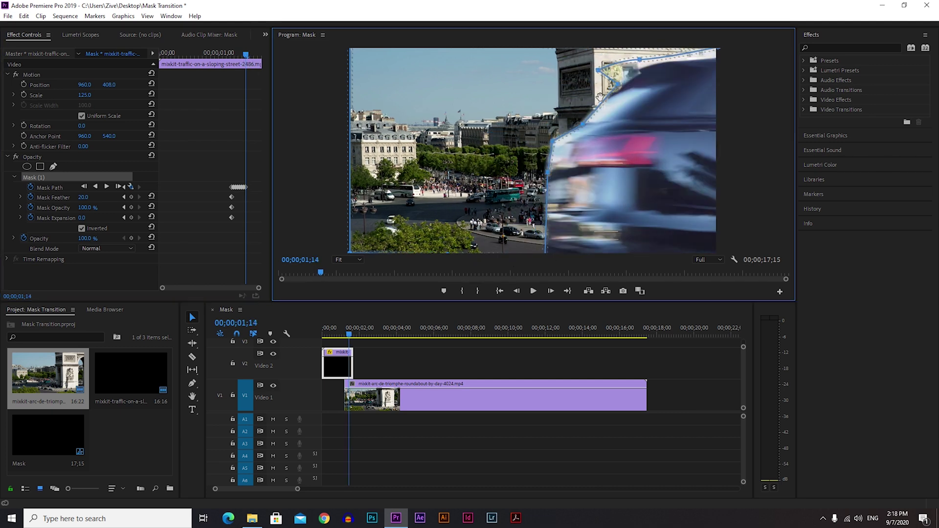
{"action": "left_click_drag", "start_coordinate": [639, 93], "coordinate": [639, 91]}
{"action": "left_click_drag", "start_coordinate": [599, 70], "coordinate": [677, 63]}
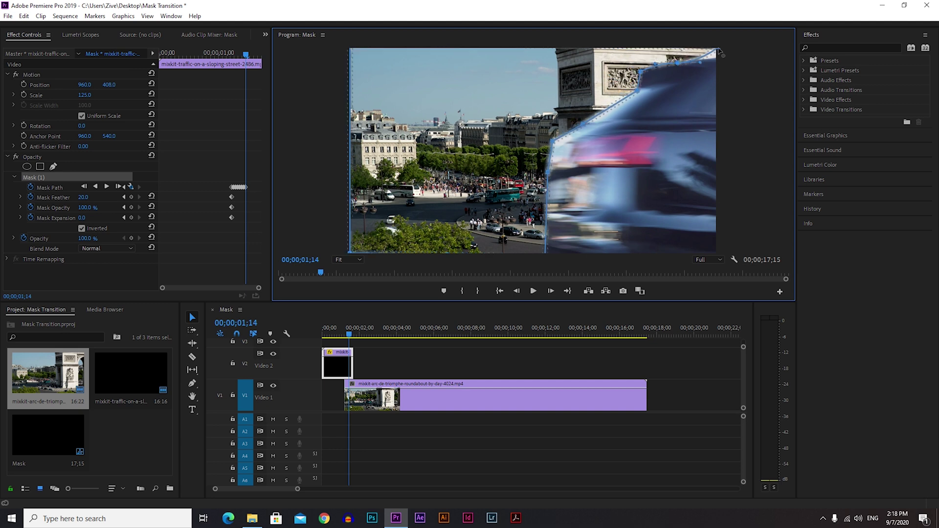
Step: At 00;00;01;15, move the mask's bumper and tail light points to match the car's rear edge
{"action": "left_click", "coordinate": [248, 54]}
{"action": "left_click_drag", "start_coordinate": [545, 252], "coordinate": [574, 254]}
{"action": "left_click_drag", "start_coordinate": [548, 172], "coordinate": [578, 171]}
{"action": "left_click_drag", "start_coordinate": [552, 142], "coordinate": [590, 149]}
Step: Adjust the mask path to the departing car's rear edge at 00;00;01;16 and 00;00;01;17
{"action": "left_click", "coordinate": [250, 53]}
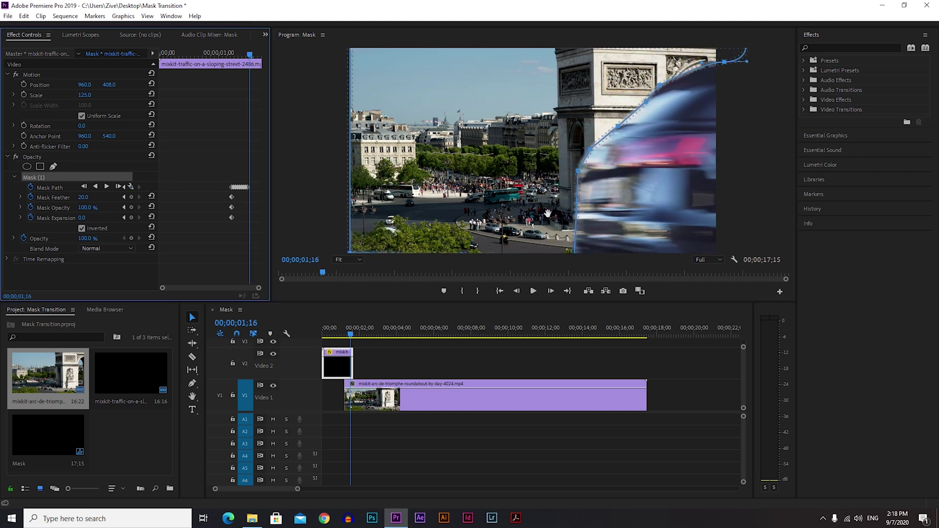
{"action": "left_click_drag", "start_coordinate": [575, 253], "coordinate": [580, 253]}
{"action": "left_click_drag", "start_coordinate": [578, 171], "coordinate": [611, 171]}
{"action": "key", "text": "Right"}
{"action": "left_click_drag", "start_coordinate": [723, 63], "coordinate": [748, 69]}
Step: At 00;00;01;18, move the mask points so the path hugs the remaining part of the car
{"action": "left_click", "coordinate": [253, 54]}
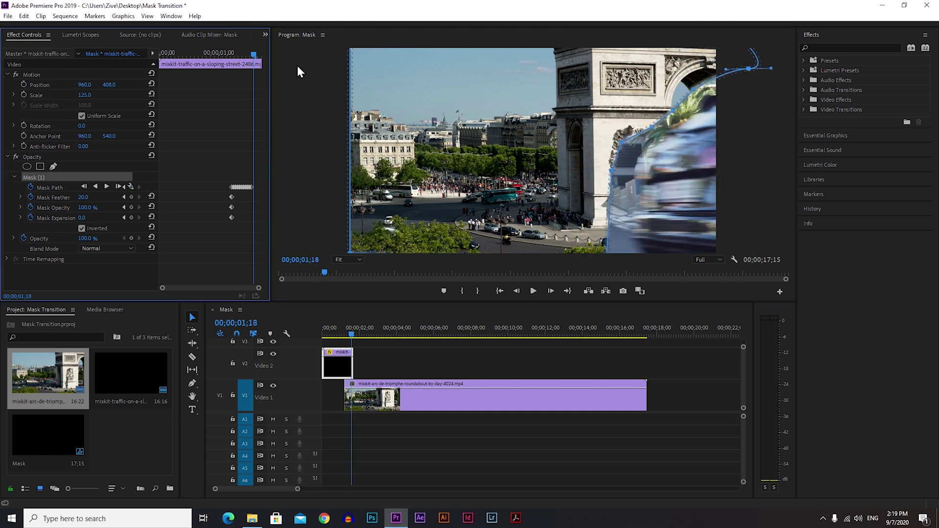
{"action": "left_click_drag", "start_coordinate": [608, 253], "coordinate": [645, 253]}
{"action": "left_click_drag", "start_coordinate": [611, 171], "coordinate": [645, 174]}
{"action": "left_click_drag", "start_coordinate": [621, 143], "coordinate": [661, 144]}
{"action": "left_click_drag", "start_coordinate": [651, 127], "coordinate": [674, 132]}
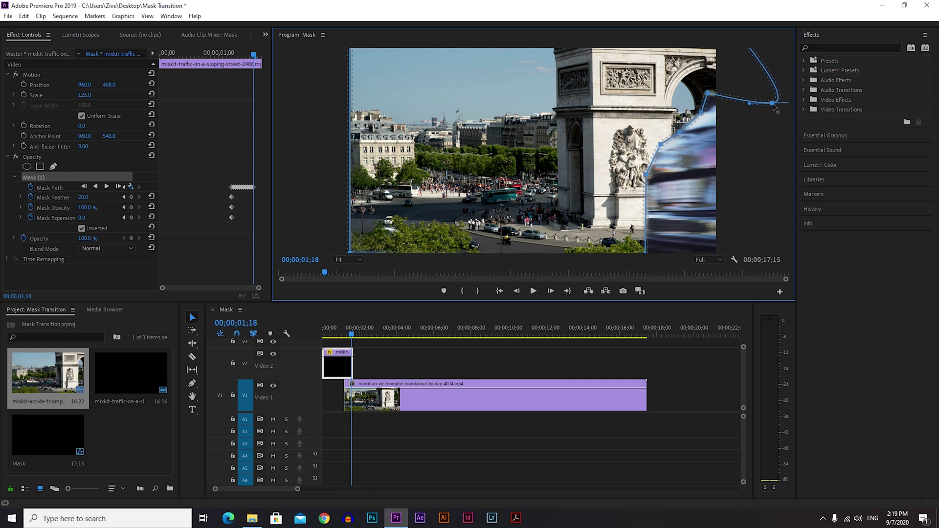
Step: Push the mask path to the frame's edge with the departing car at 00;00;01;19 and 00;00;01;20
{"action": "left_click", "coordinate": [255, 53]}
{"action": "left_click_drag", "start_coordinate": [646, 253], "coordinate": [674, 253]}
{"action": "left_click_drag", "start_coordinate": [646, 174], "coordinate": [700, 184]}
{"action": "key", "text": "Right"}
{"action": "left_click_drag", "start_coordinate": [705, 132], "coordinate": [725, 133]}
{"action": "left_click", "coordinate": [260, 53]}
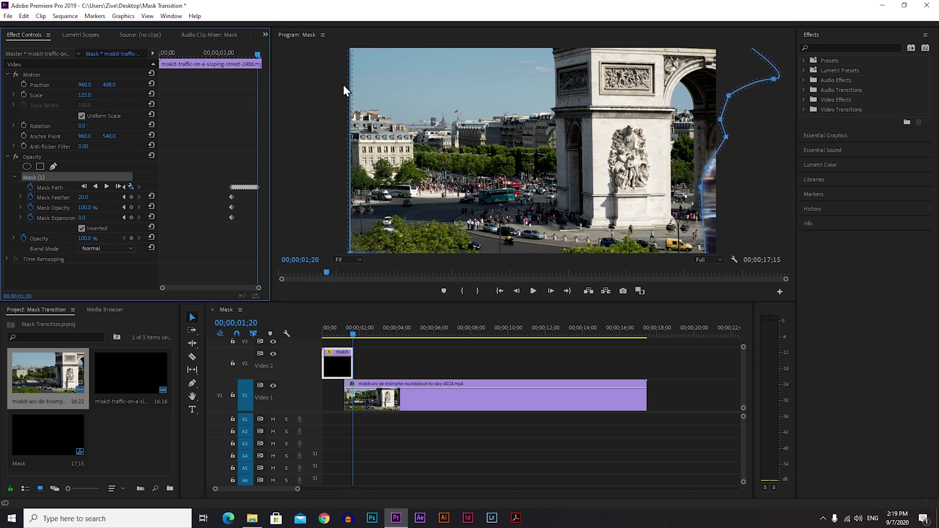
{"action": "left_click", "coordinate": [343, 369]}
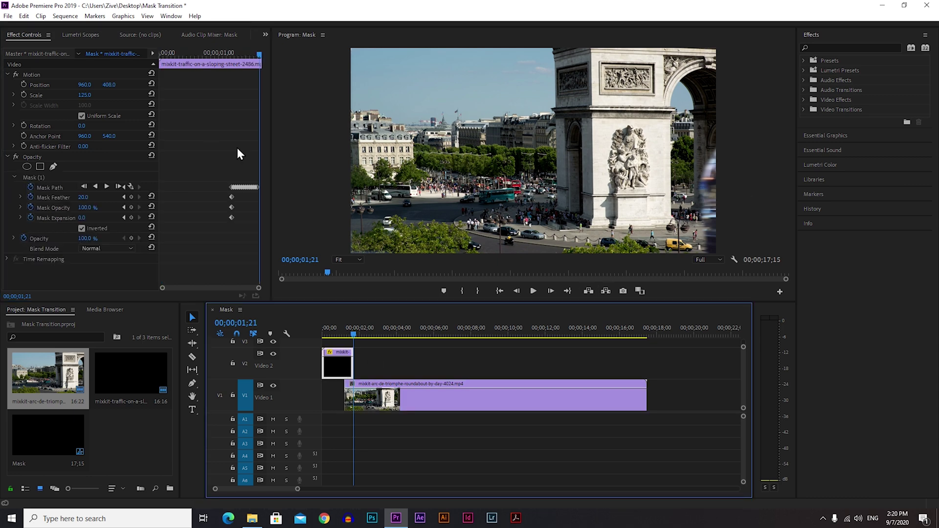
Step: Move the mask path completely outside the frame, past the departing car at 00;00;01;21 and beyond the opposite edge at 00;00;01;06
{"action": "left_click", "coordinate": [33, 178]}
{"action": "left_click_drag", "start_coordinate": [702, 169], "coordinate": [723, 169]}
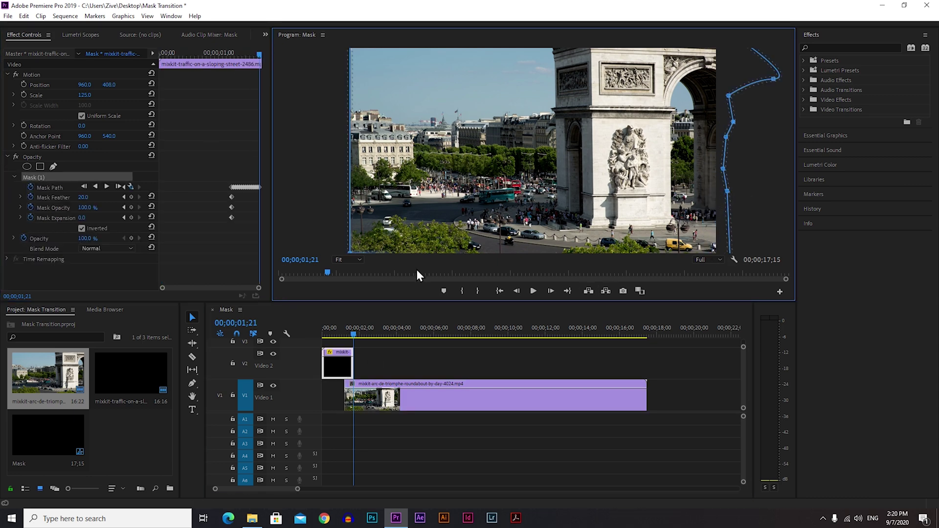
{"action": "mouse_move", "coordinate": [348, 334]}
{"action": "left_mouse_down"}
{"action": "mouse_move", "coordinate": [314, 337]}
{"action": "mouse_move", "coordinate": [345, 337]}
{"action": "left_mouse_up"}
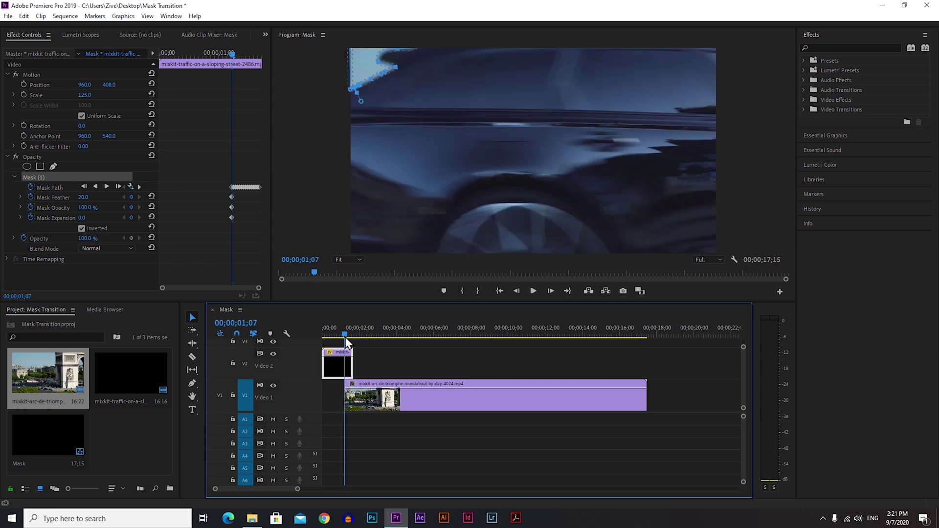
{"action": "left_click_drag", "start_coordinate": [363, 67], "coordinate": [290, 84]}
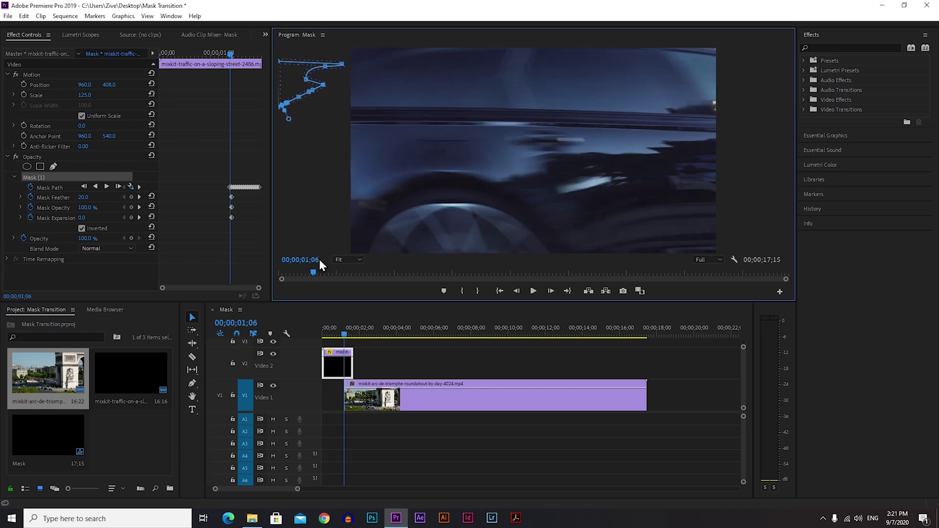
Step: Play the sequence from 00;00;00;00 to review the car mask transition, stopping in the Arc de Triomphe clip
{"action": "left_click_drag", "start_coordinate": [345, 338], "coordinate": [323, 338]}
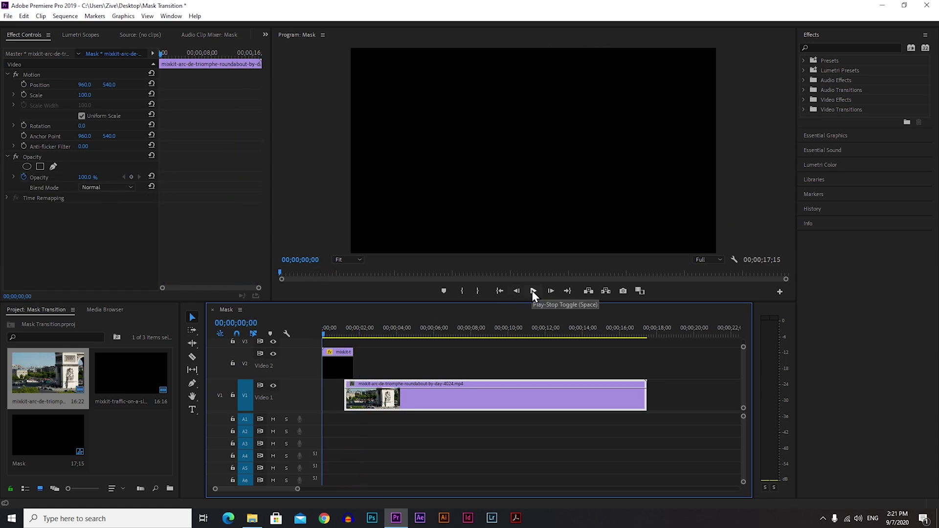
{"action": "left_click", "coordinate": [533, 291]}
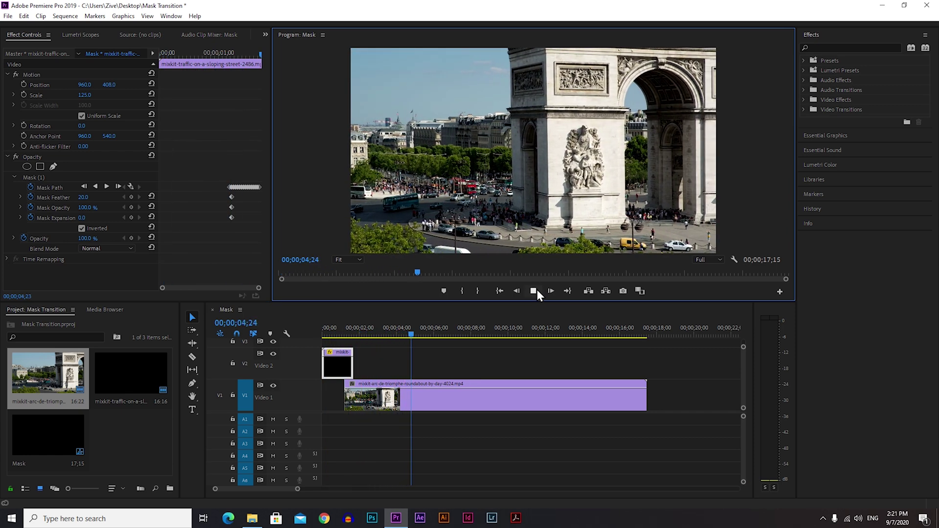
{"action": "left_click", "coordinate": [535, 290]}
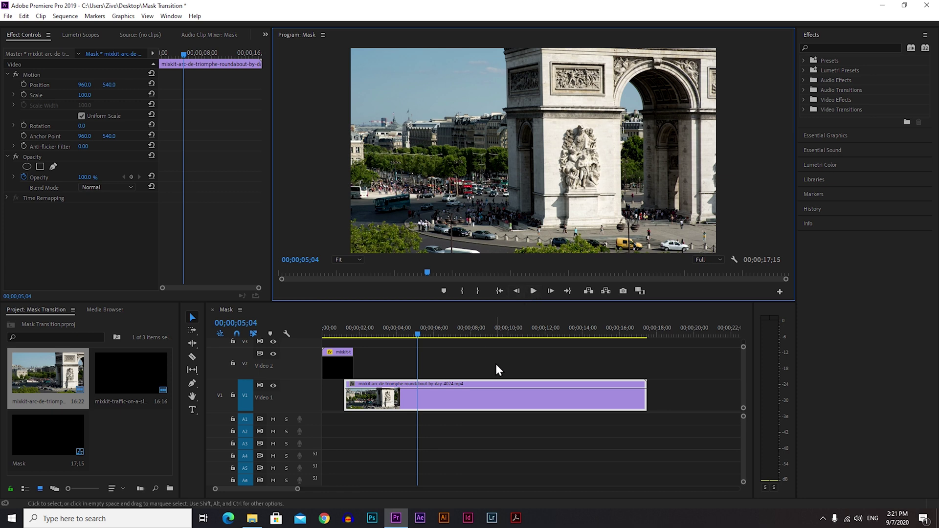